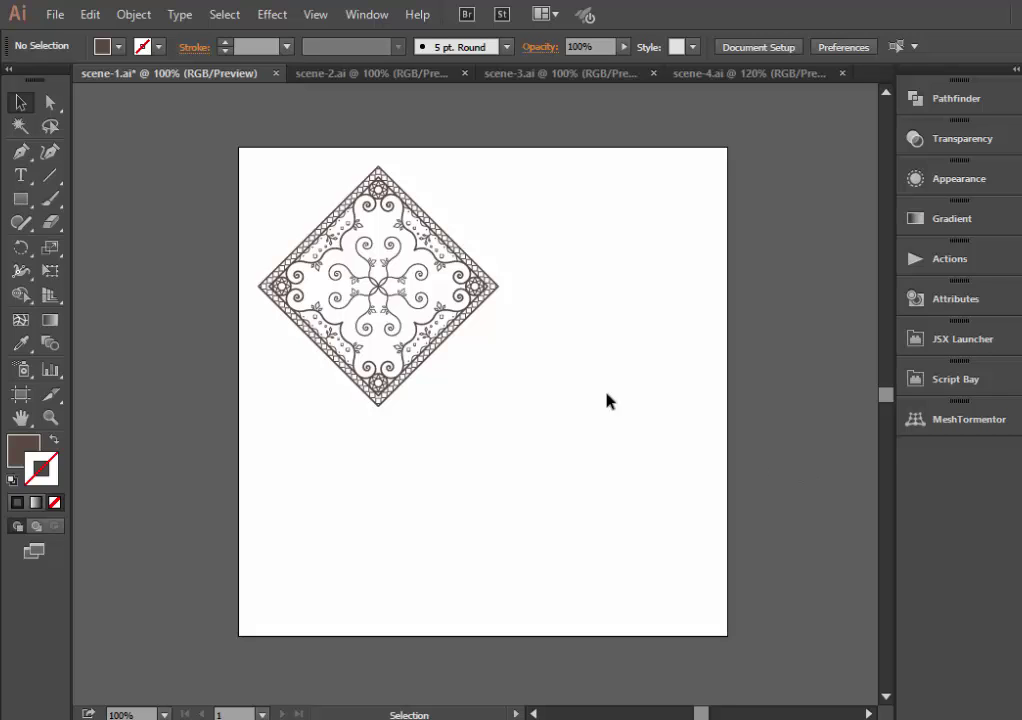
Step: Tile the diamond ornament across scene-1 with Magic Pattern Pro's pattern 3, then switch to scene-2.ai
{"action": "left_click", "coordinate": [474, 296]}
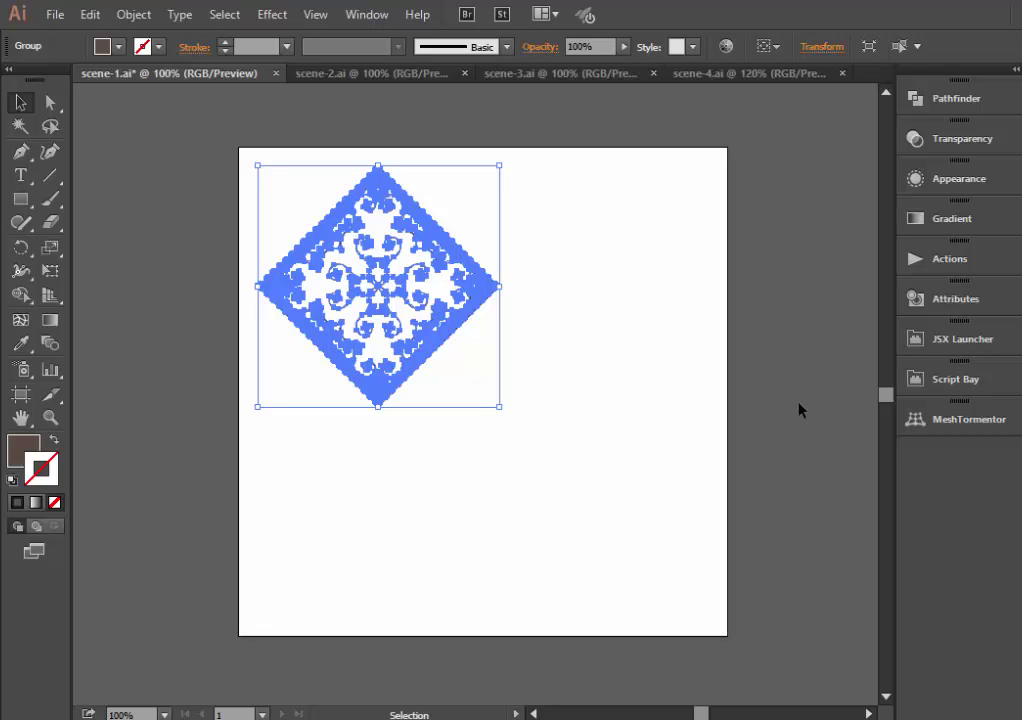
{"action": "left_click_drag", "start_coordinate": [771, 322], "coordinate": [645, 505]}
{"action": "left_click", "coordinate": [607, 575]}
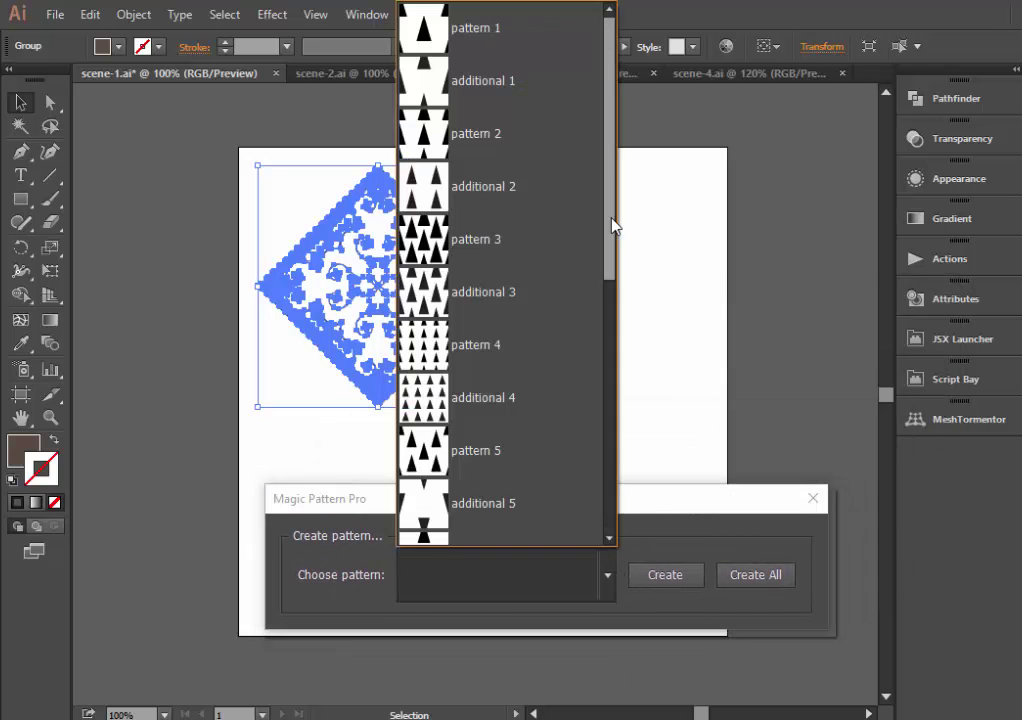
{"action": "left_click_drag", "start_coordinate": [612, 225], "coordinate": [620, 187]}
{"action": "left_click_drag", "start_coordinate": [608, 80], "coordinate": [589, 267]}
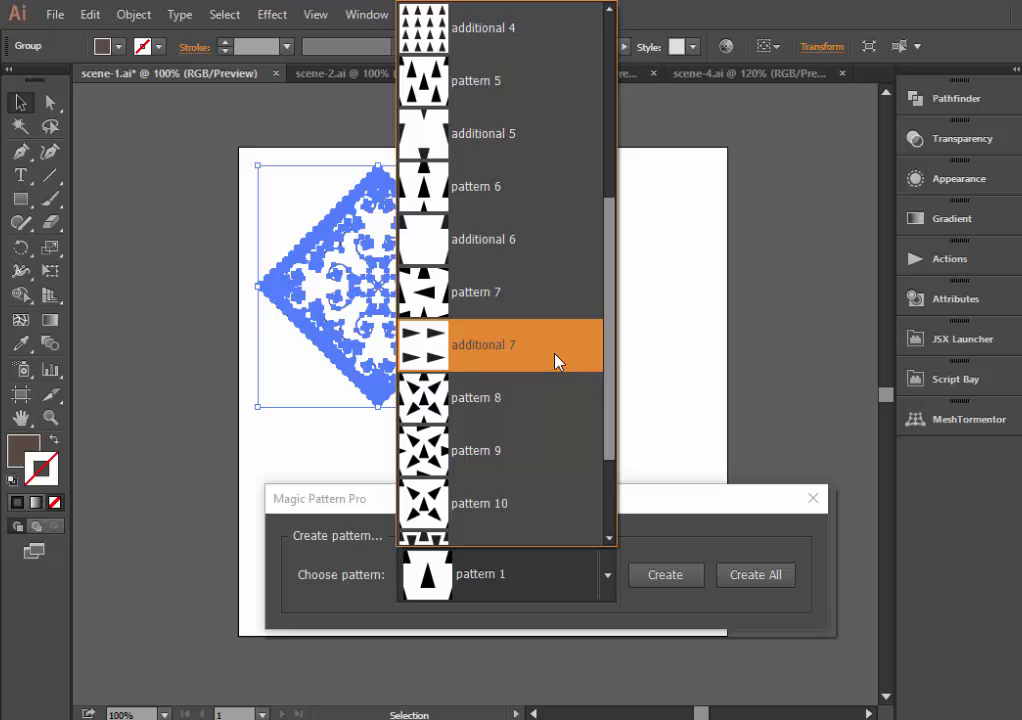
{"action": "left_click_drag", "start_coordinate": [611, 353], "coordinate": [604, 160]}
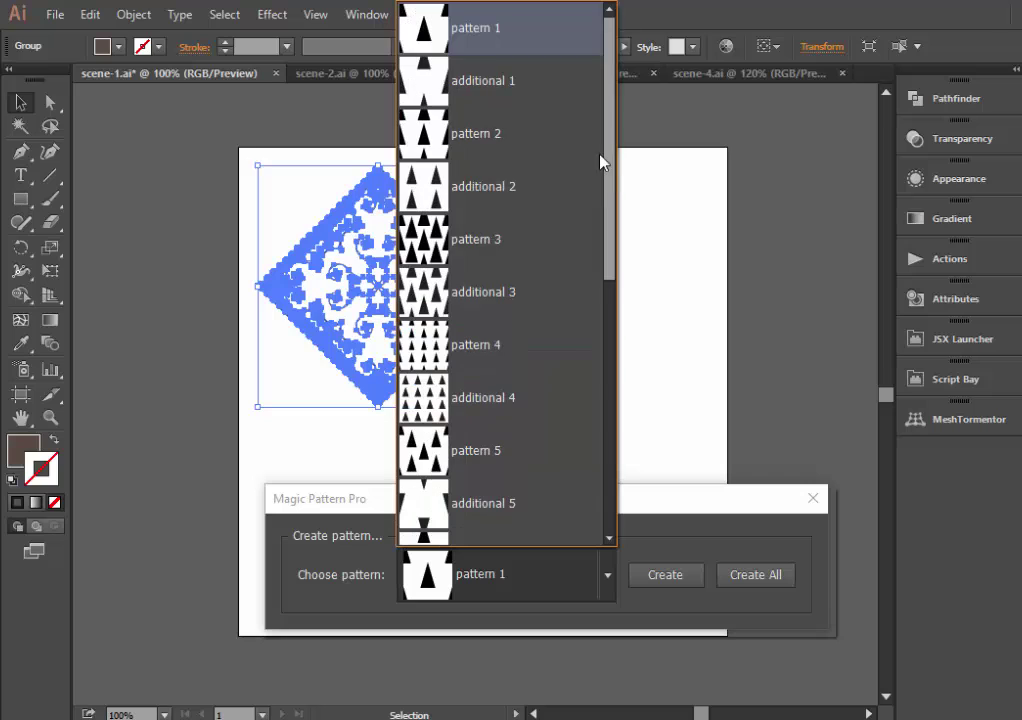
{"action": "left_click", "coordinate": [497, 257]}
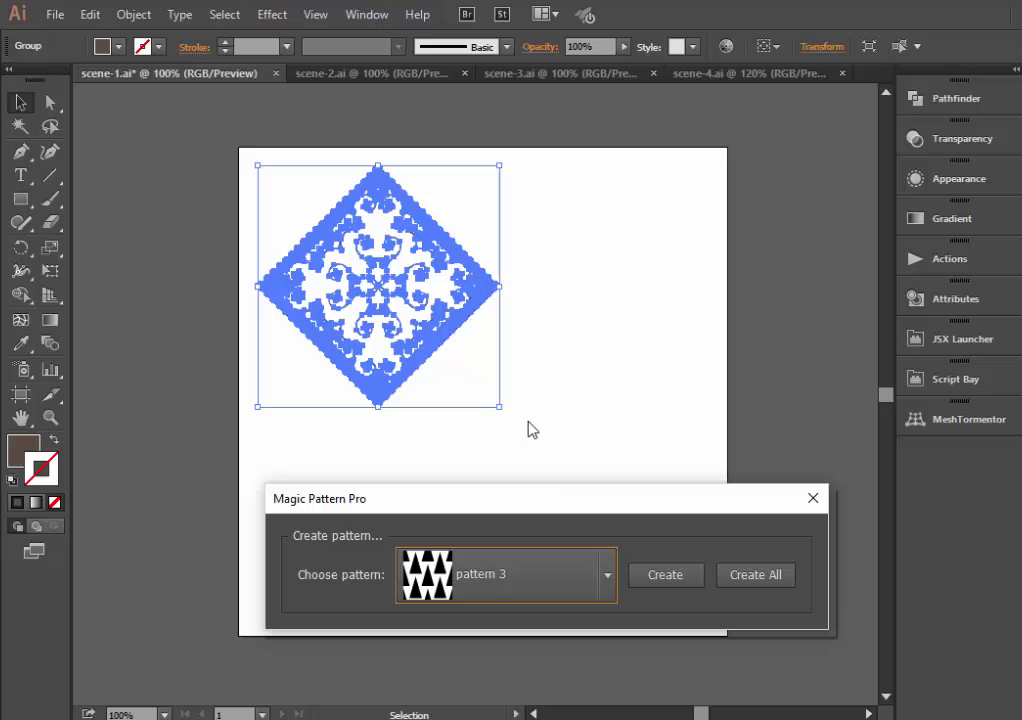
{"action": "left_click", "coordinate": [665, 577]}
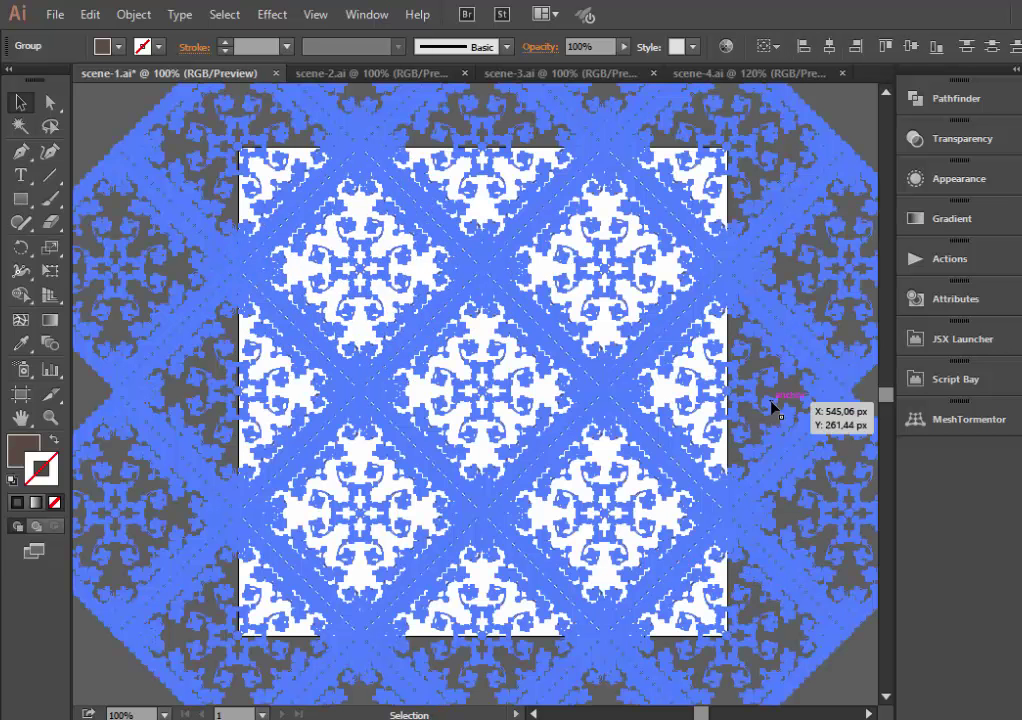
{"action": "left_click", "coordinate": [838, 113]}
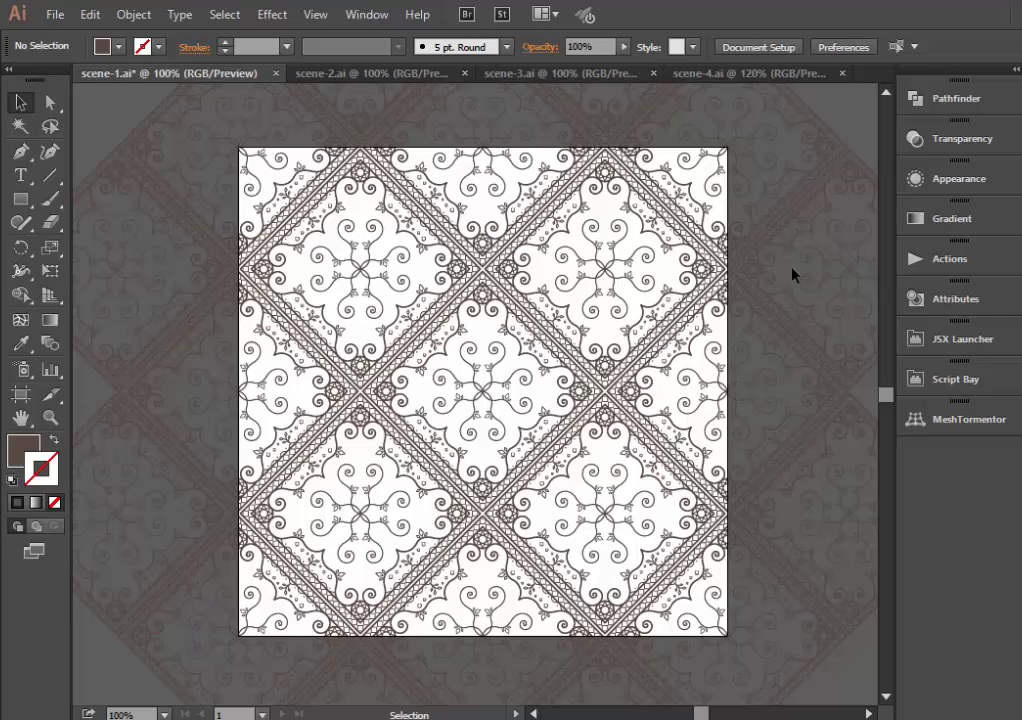
{"action": "key", "text": "ctrl+Tab"}
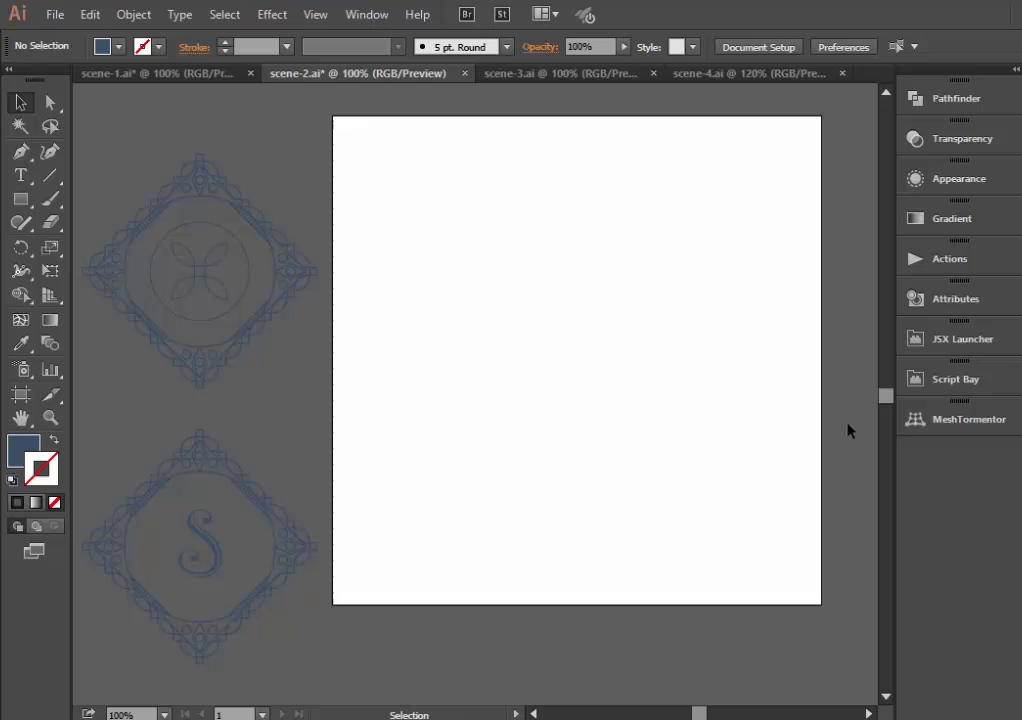
Step: Tile the S ornament with Magic Pattern Pro's pattern 2, then drag the flower ornament lower
{"action": "left_click", "coordinate": [292, 547]}
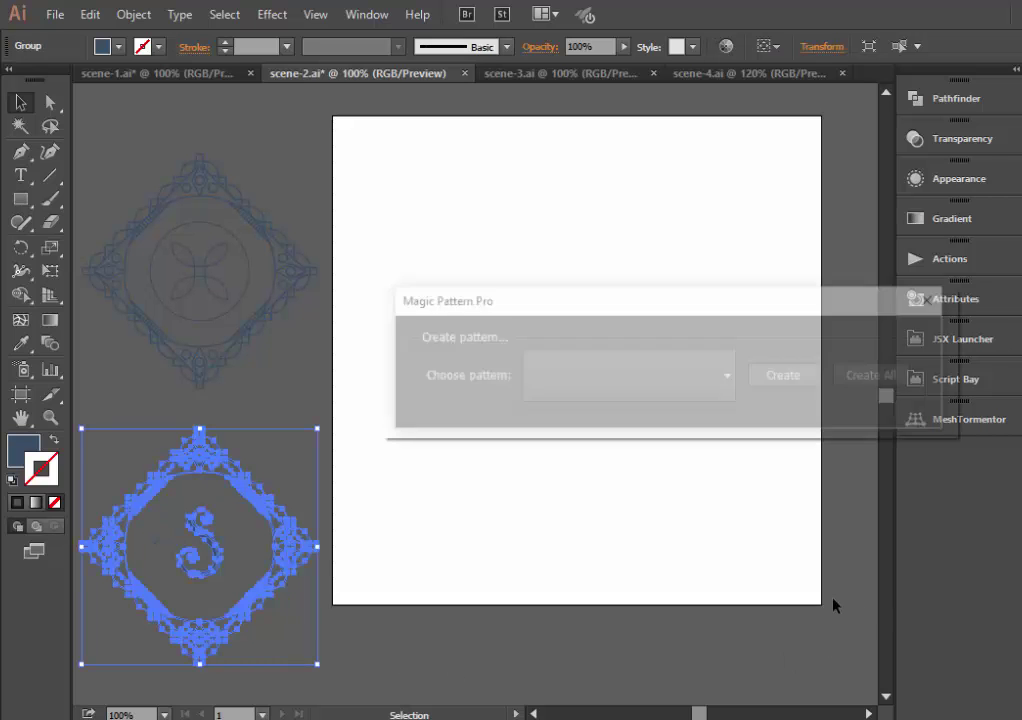
{"action": "left_click", "coordinate": [728, 381]}
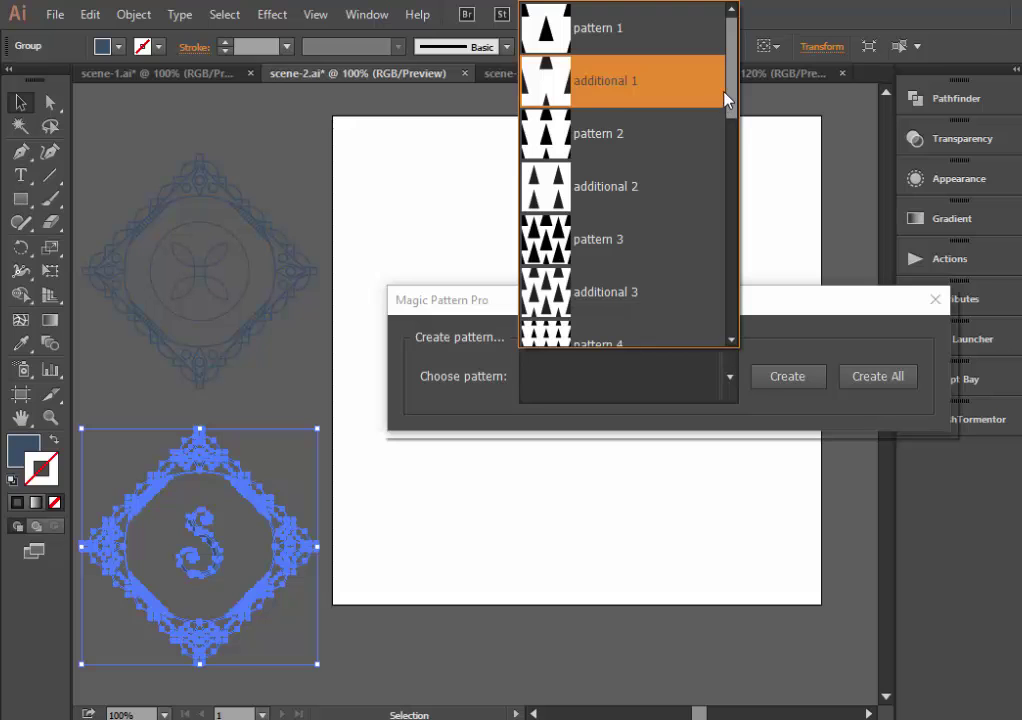
{"action": "left_click", "coordinate": [593, 140]}
{"action": "left_click", "coordinate": [792, 389]}
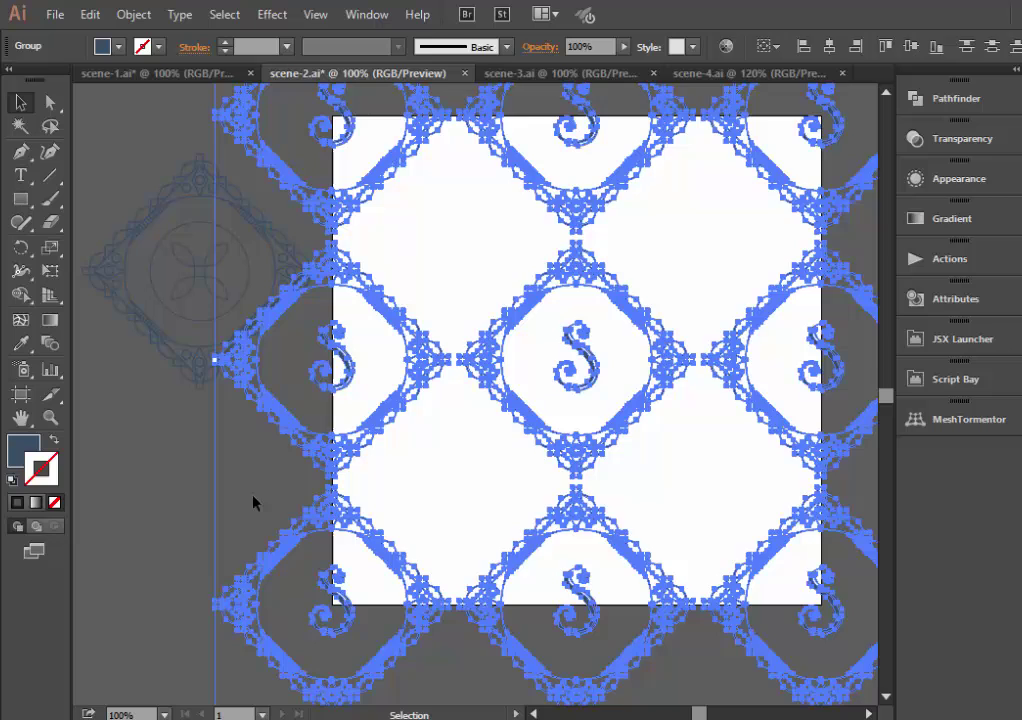
{"action": "left_click_drag", "start_coordinate": [206, 428], "coordinate": [160, 612]}
{"action": "scroll", "coordinate": [419, 457], "scroll_direction": "down", "scroll_amount": 2}
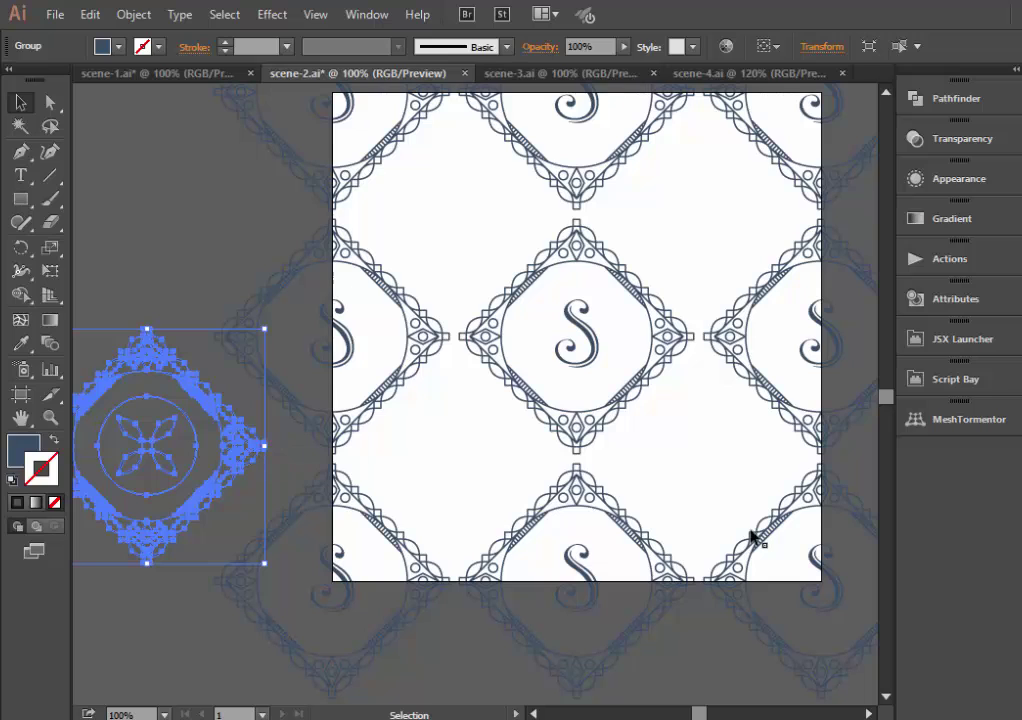
Step: Generate an additional 2 layout from the flower ornament, zoom out, and switch to scene-3.ai
{"action": "left_click", "coordinate": [731, 377]}
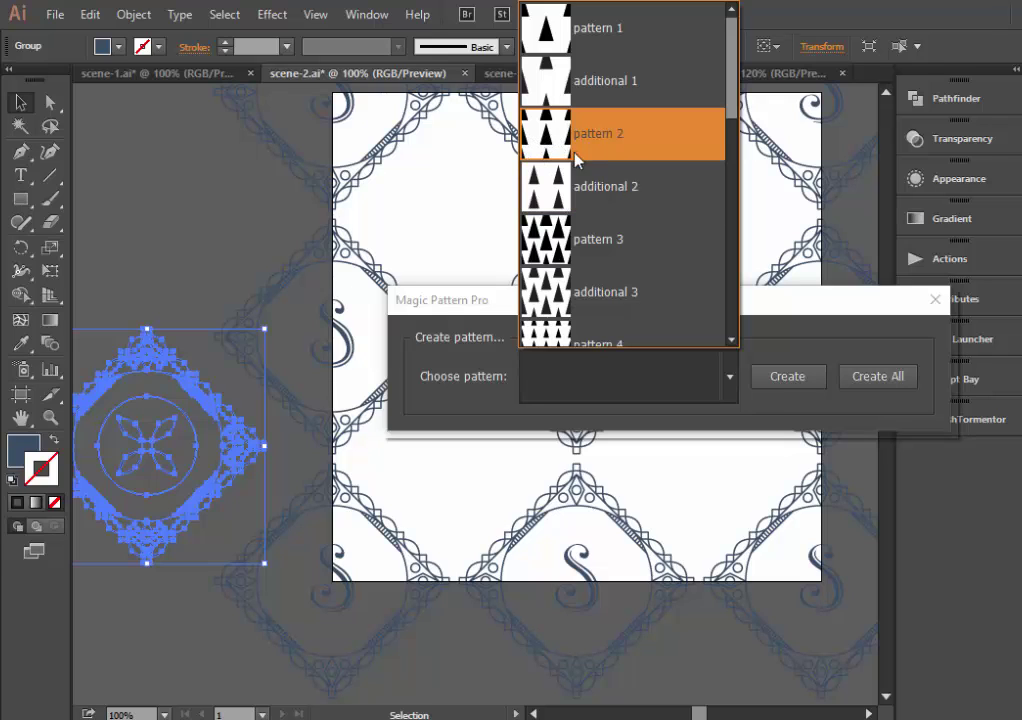
{"action": "left_click", "coordinate": [624, 196]}
{"action": "left_click", "coordinate": [787, 380]}
{"action": "left_click", "coordinate": [189, 276]}
{"action": "key", "text": "ctrl+minus"}
{"action": "scroll", "coordinate": [258, 283], "scroll_direction": "up", "scroll_amount": 2}
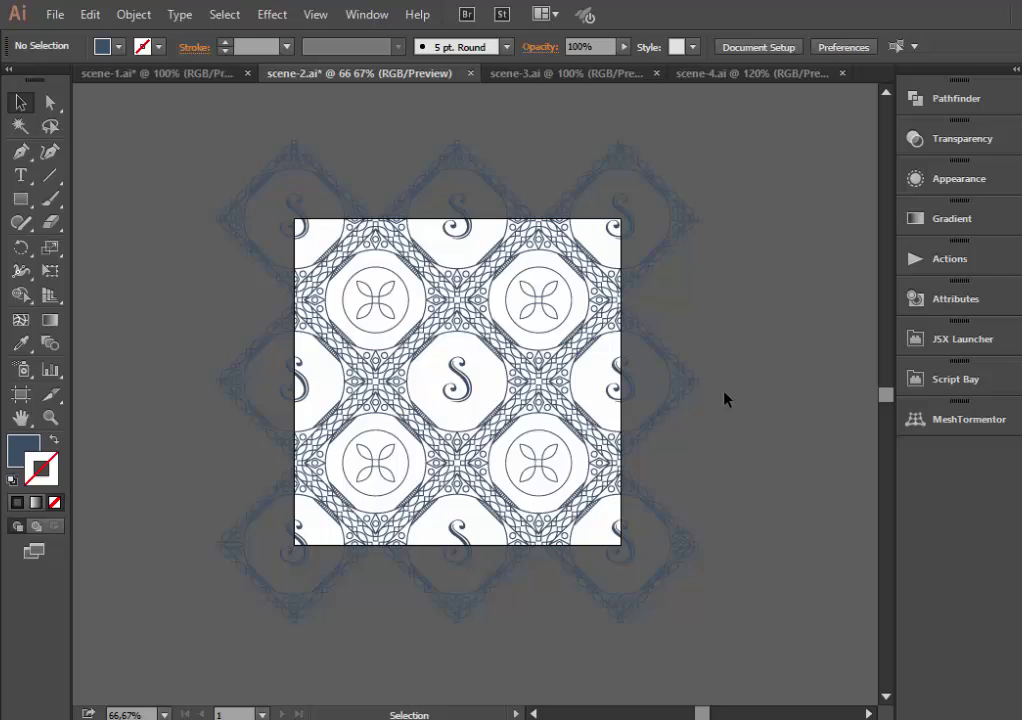
{"action": "key", "text": "ctrl+Tab"}
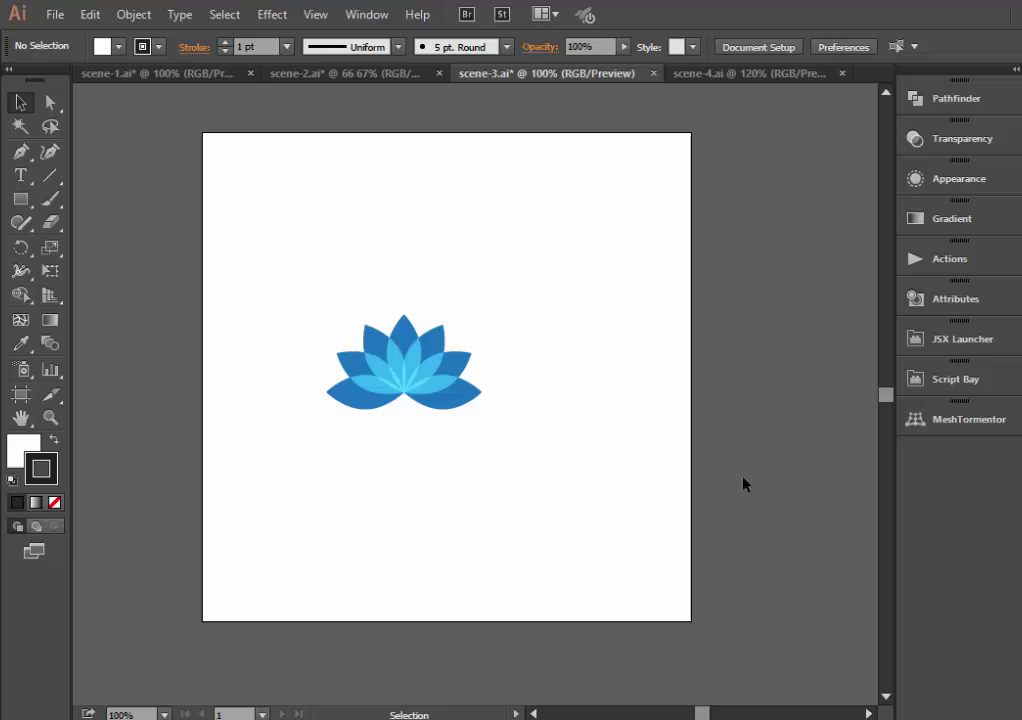
Step: Select the lotus and run Magic Pattern Pro (F2) with Create All
{"action": "left_click_drag", "start_coordinate": [745, 484], "coordinate": [255, 312]}
{"action": "scroll", "coordinate": [433, 459], "scroll_direction": "down", "scroll_amount": 5}
{"action": "scroll", "coordinate": [433, 459], "scroll_direction": "down", "scroll_amount": 2}
{"action": "left_click_drag", "start_coordinate": [431, 529], "coordinate": [449, 477]}
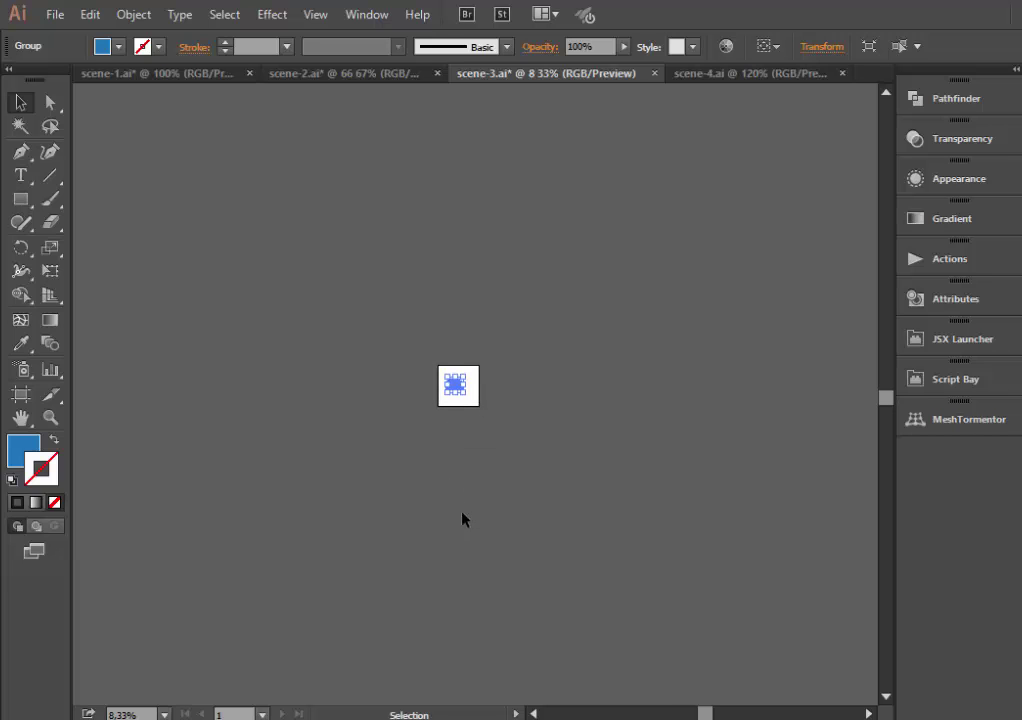
{"action": "key", "text": "F2"}
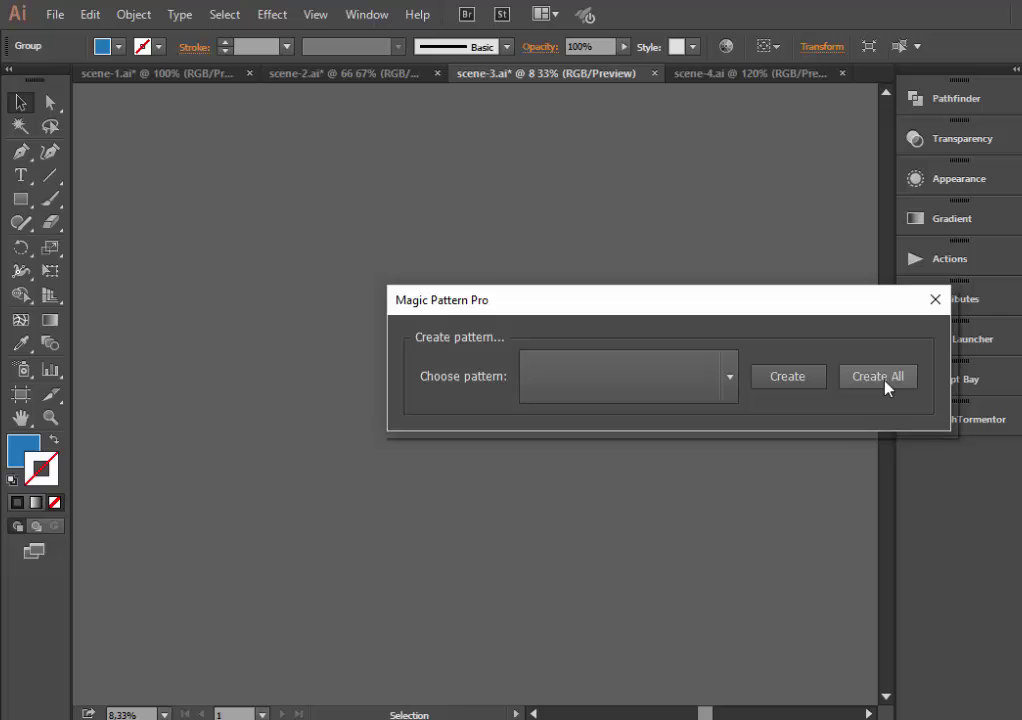
{"action": "left_click", "coordinate": [884, 380]}
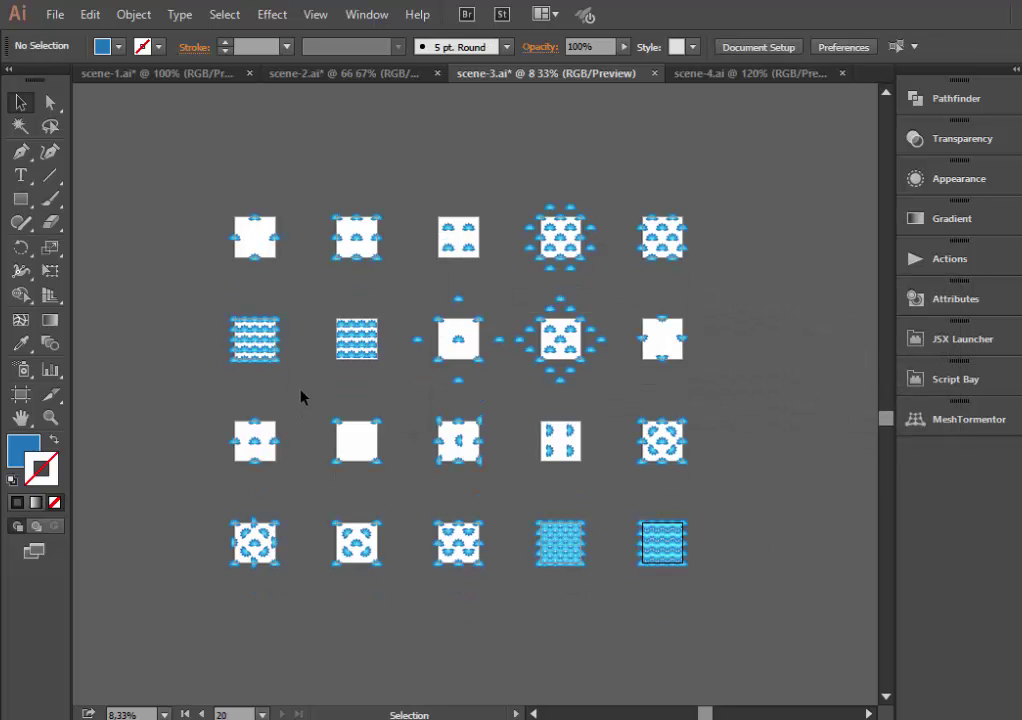
Step: Look over the generated lotus pattern artboards, then return to scene-1
{"action": "scroll", "coordinate": [577, 415], "scroll_direction": "up", "scroll_amount": 2}
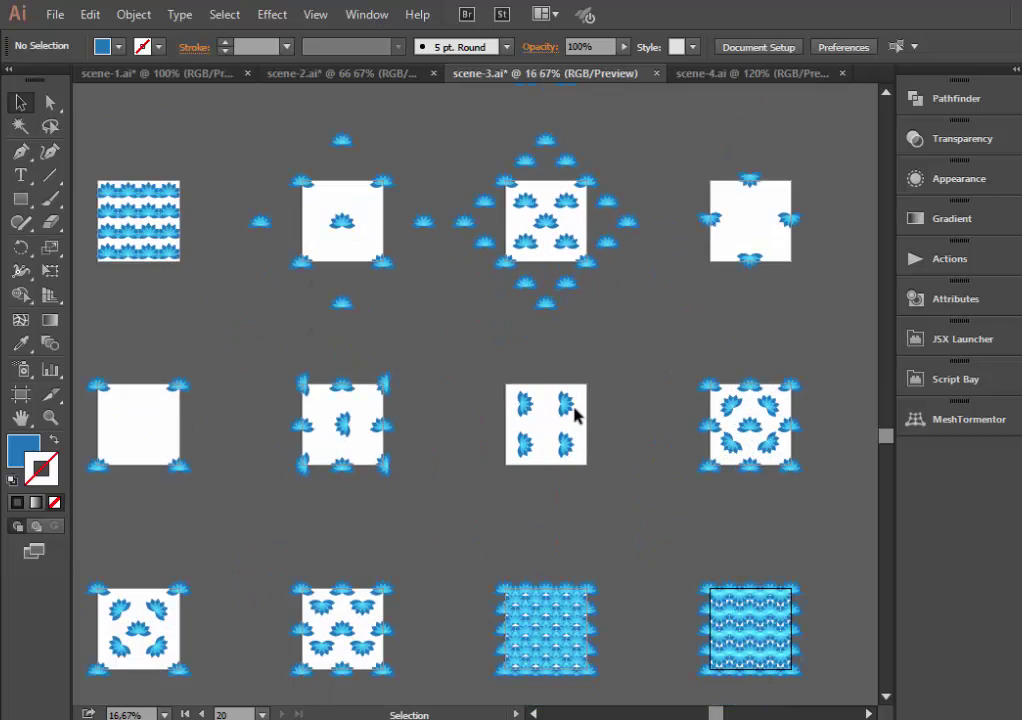
{"action": "scroll", "coordinate": [577, 415], "scroll_direction": "down", "scroll_amount": 3}
{"action": "mouse_move", "coordinate": [452, 401]}
{"action": "left_mouse_down"}
{"action": "mouse_move", "coordinate": [588, 408]}
{"action": "mouse_move", "coordinate": [599, 437]}
{"action": "mouse_move", "coordinate": [652, 463]}
{"action": "mouse_move", "coordinate": [648, 455]}
{"action": "mouse_move", "coordinate": [505, 566]}
{"action": "left_mouse_up"}
{"action": "mouse_move", "coordinate": [577, 412]}
{"action": "left_mouse_down"}
{"action": "mouse_move", "coordinate": [497, 481]}
{"action": "mouse_move", "coordinate": [585, 549]}
{"action": "left_mouse_up"}
{"action": "left_click", "coordinate": [173, 73]}
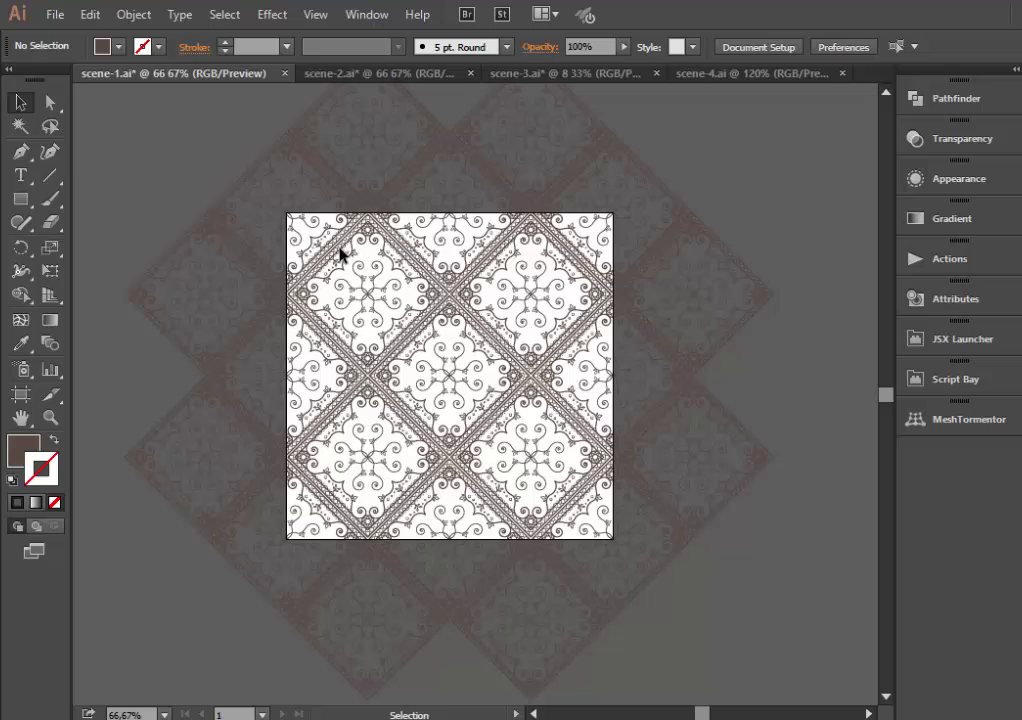
Step: Set the fill colour to None and check the 500 px artboard size with Shift+O
{"action": "left_click_drag", "start_coordinate": [638, 368], "coordinate": [596, 508]}
{"action": "left_click_drag", "start_coordinate": [789, 632], "coordinate": [806, 686]}
{"action": "left_click", "coordinate": [20, 198]}
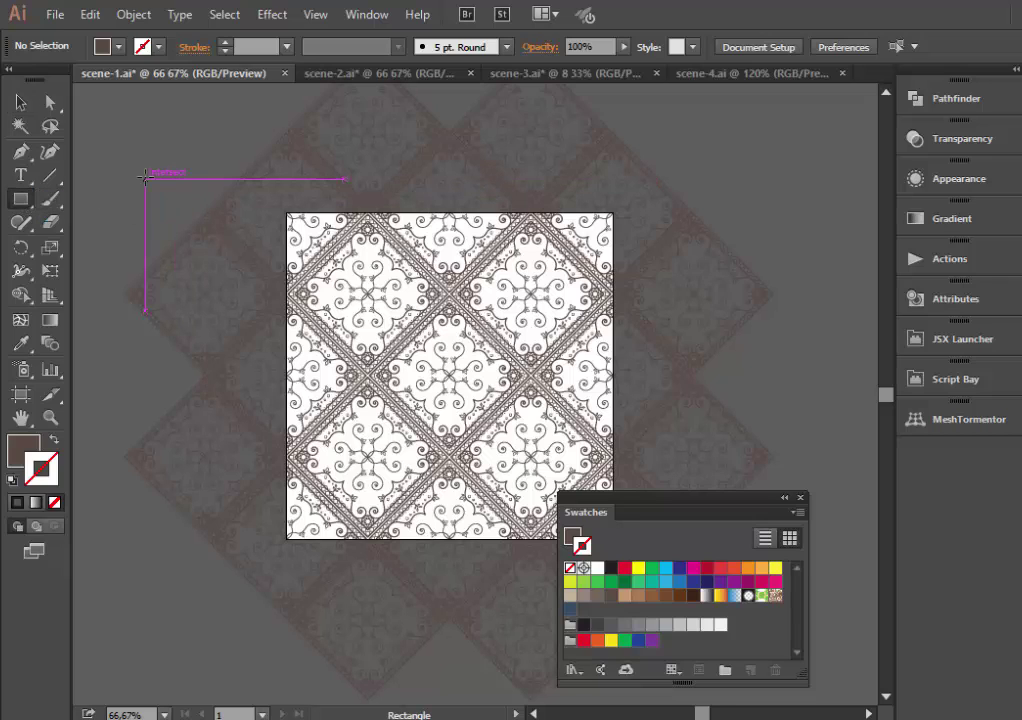
{"action": "left_click", "coordinate": [55, 504]}
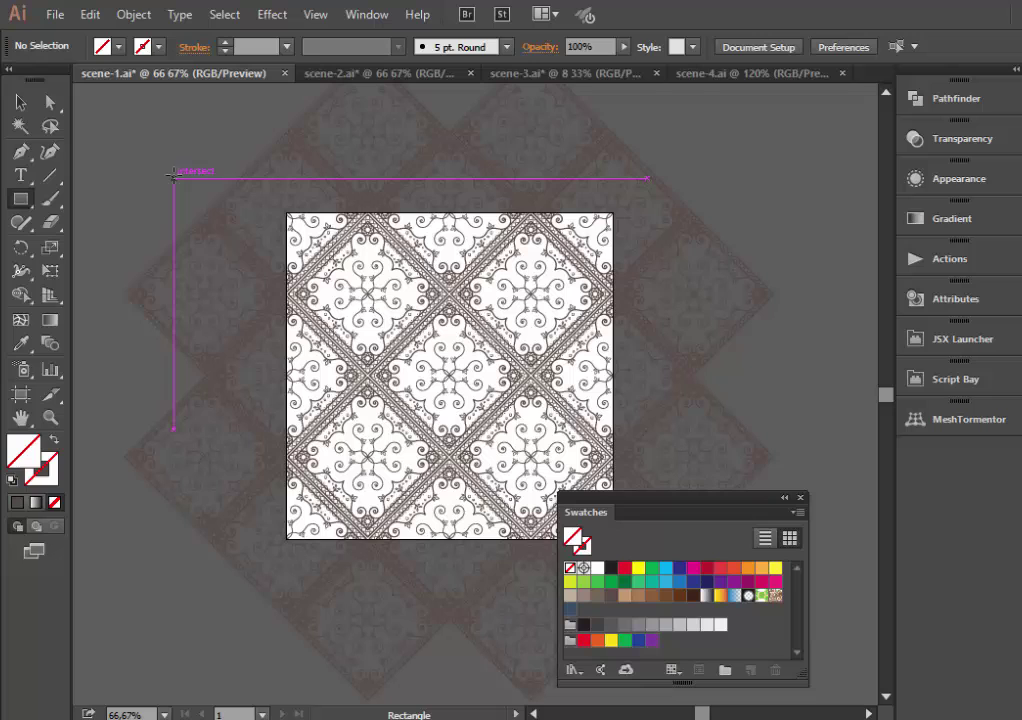
{"action": "key", "text": "shift+o"}
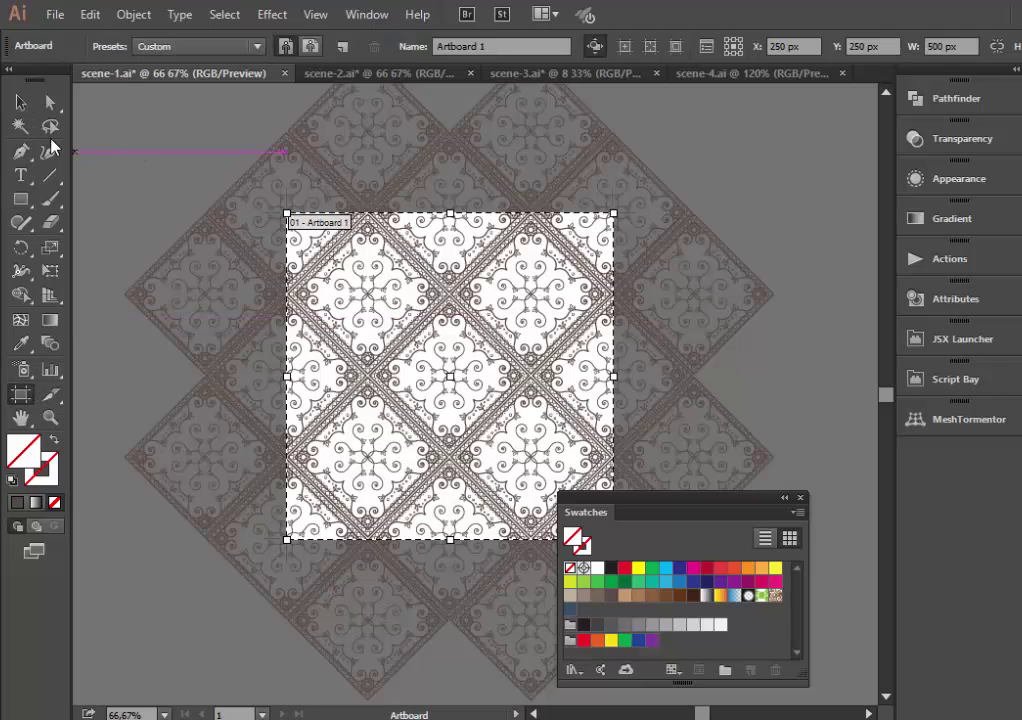
Step: Create a 500 × 500 px rectangle with the Rectangle tool
{"action": "left_click", "coordinate": [21, 103]}
{"action": "left_click", "coordinate": [21, 199]}
{"action": "left_click", "coordinate": [213, 167]}
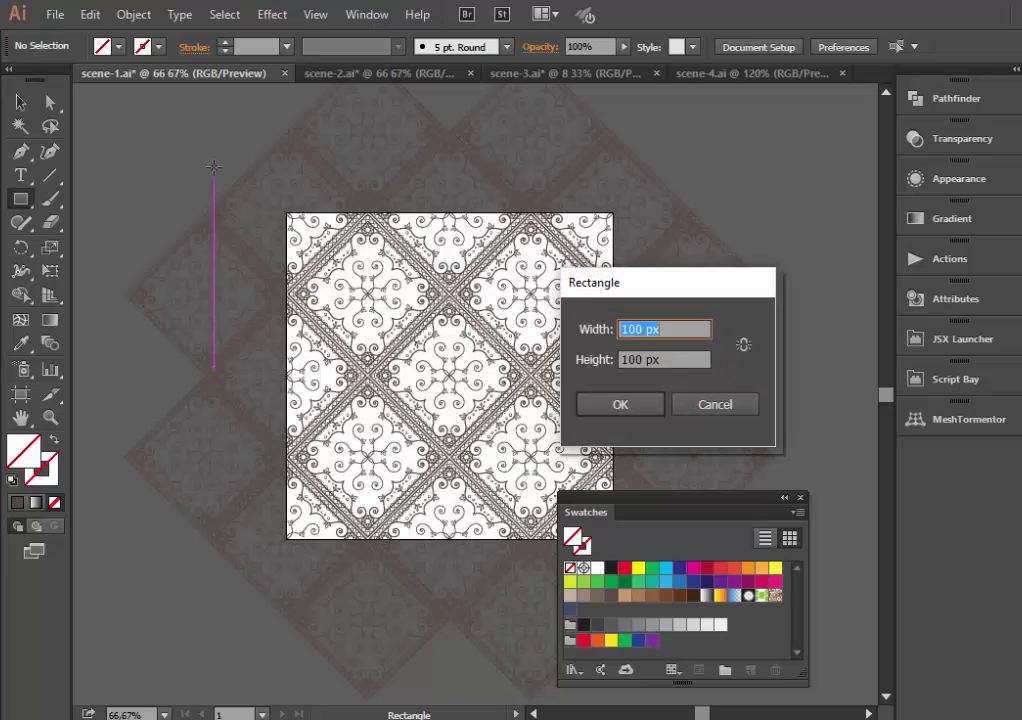
{"action": "type", "text": "500"}
{"action": "key", "text": "Tab"}
{"action": "type", "text": "5"}
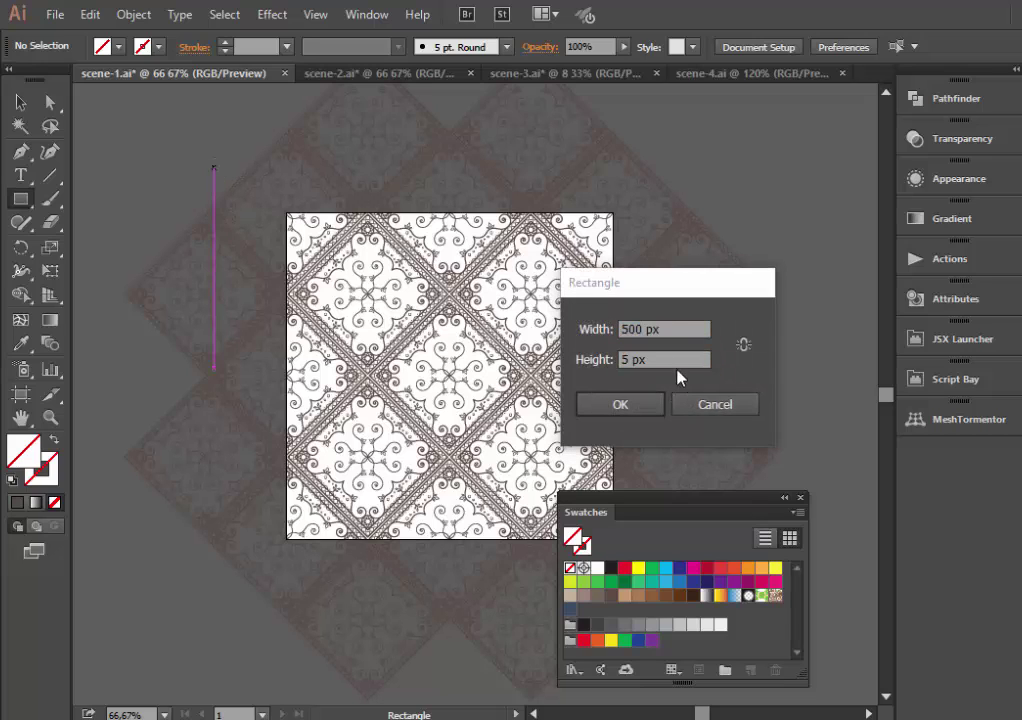
{"action": "left_click", "coordinate": [678, 368]}
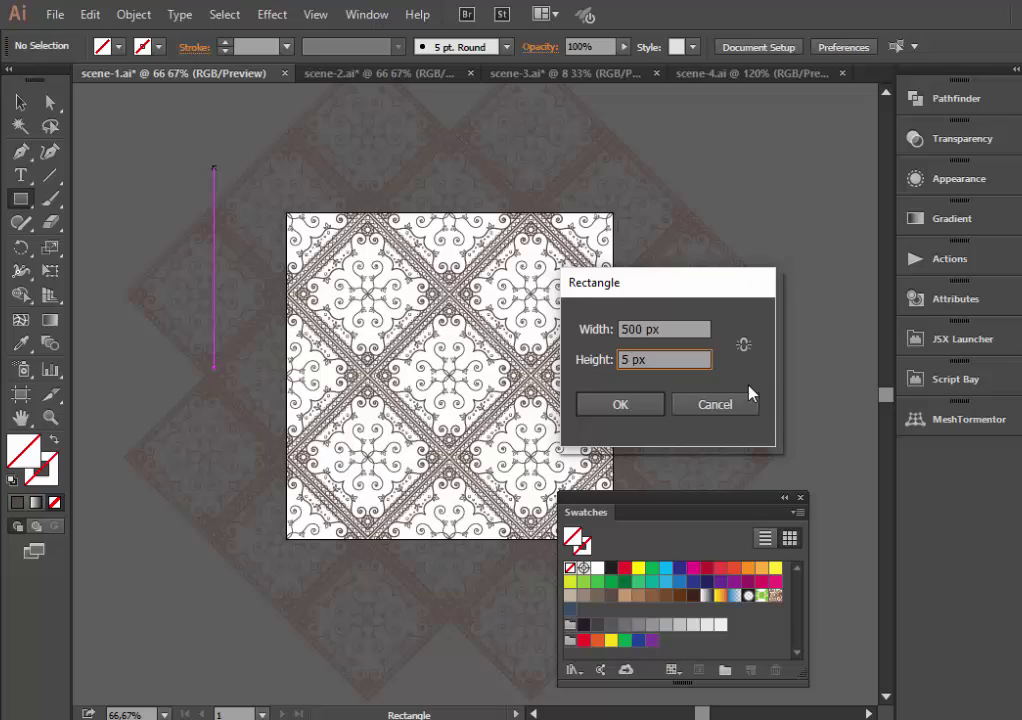
{"action": "type", "text": "00"}
{"action": "left_click", "coordinate": [640, 410]}
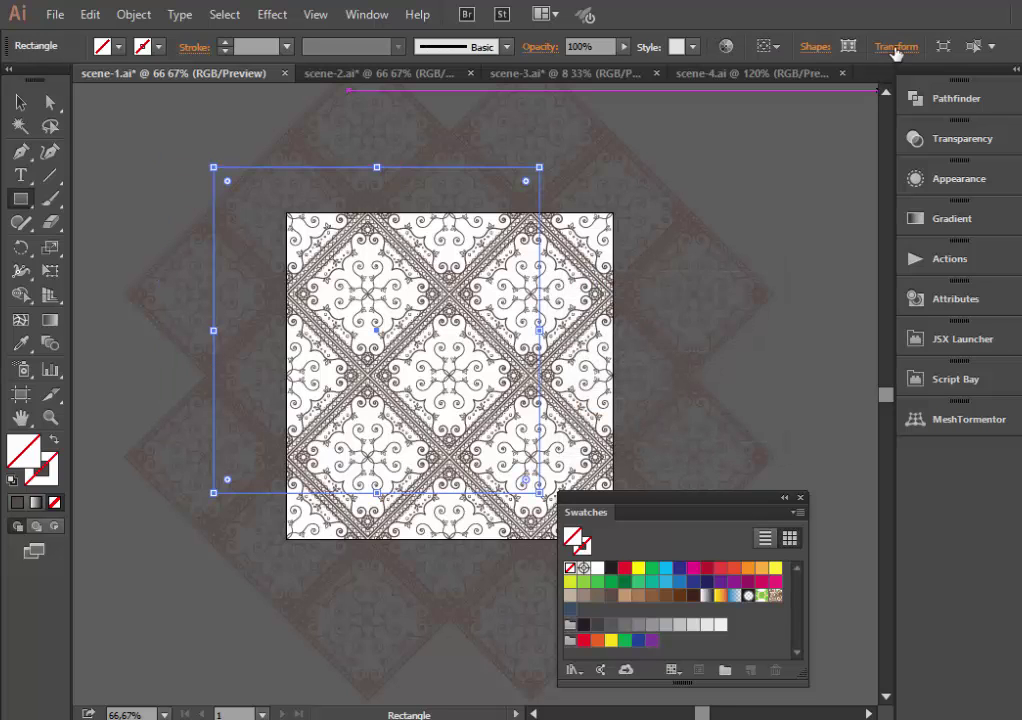
Step: Position the rectangle at X 0, Y 0 in the Transform panel
{"action": "left_click", "coordinate": [894, 48]}
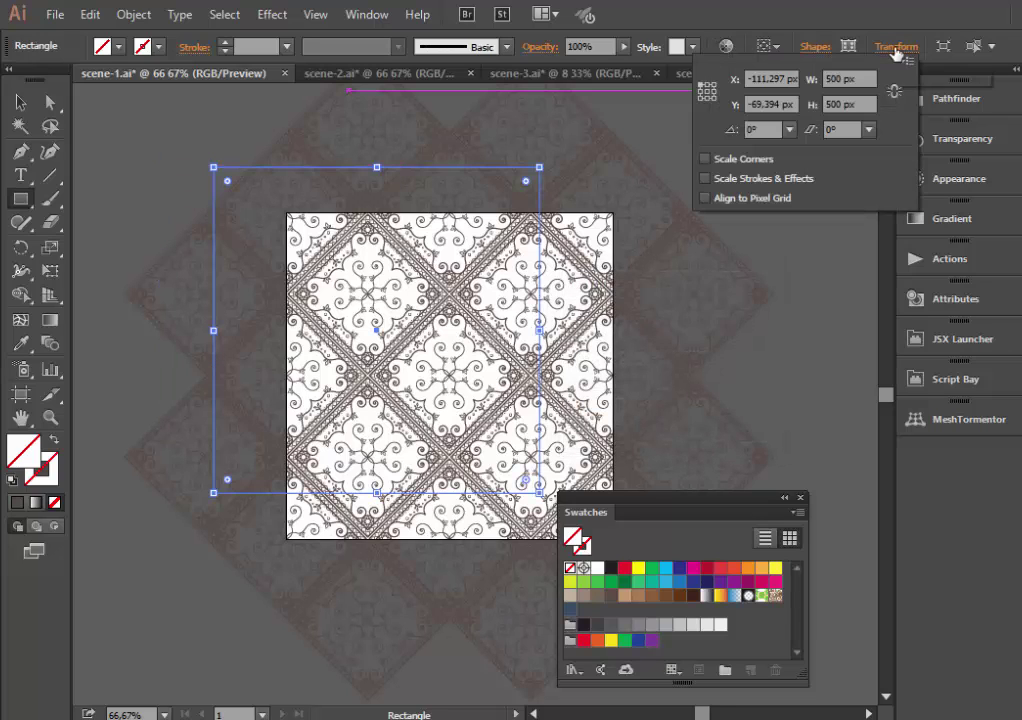
{"action": "triple_click", "coordinate": [775, 80]}
{"action": "type", "text": "0"}
{"action": "triple_click", "coordinate": [765, 104]}
{"action": "type", "text": "0"}
{"action": "key", "text": "Return"}
Step: Send the rectangle backward behind the ornament pattern
{"action": "key", "text": "v"}
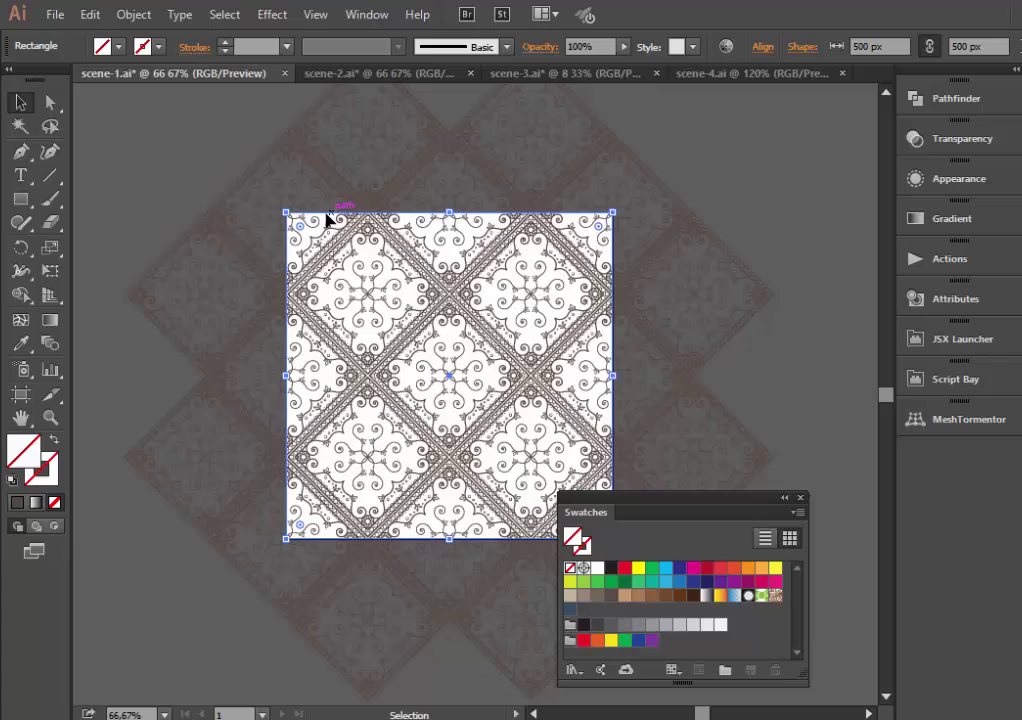
{"action": "right_click", "coordinate": [328, 218]}
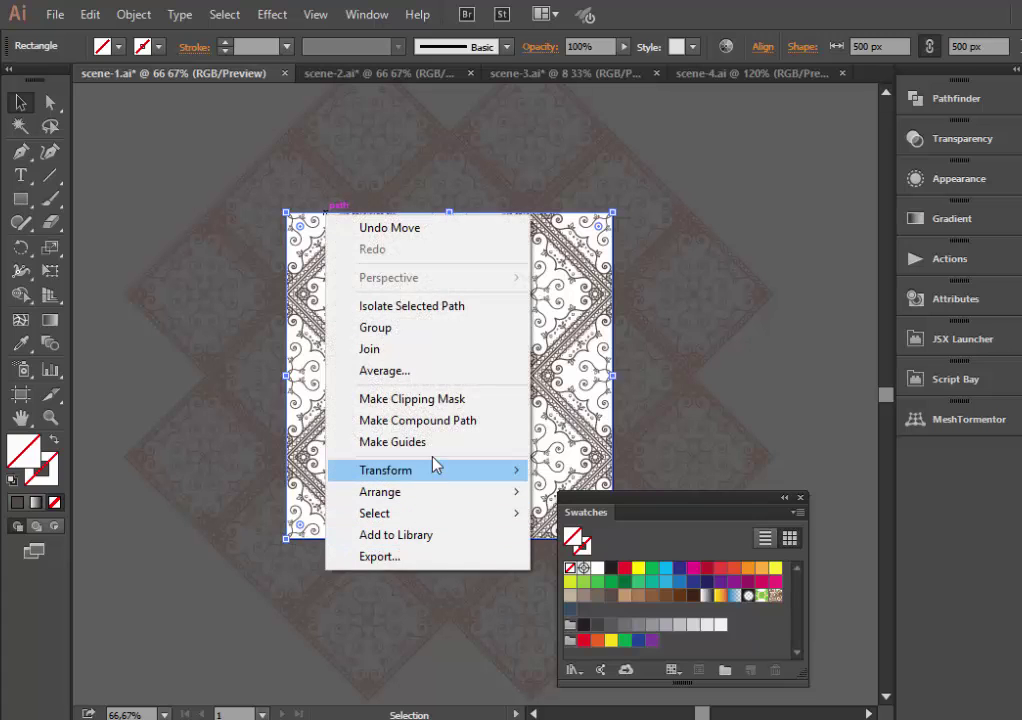
{"action": "mouse_move", "coordinate": [452, 492]}
{"action": "left_click", "coordinate": [589, 537]}
Step: Select all the artwork and drop it into Swatches as a new pattern swatch
{"action": "key", "text": "ctrl+a"}
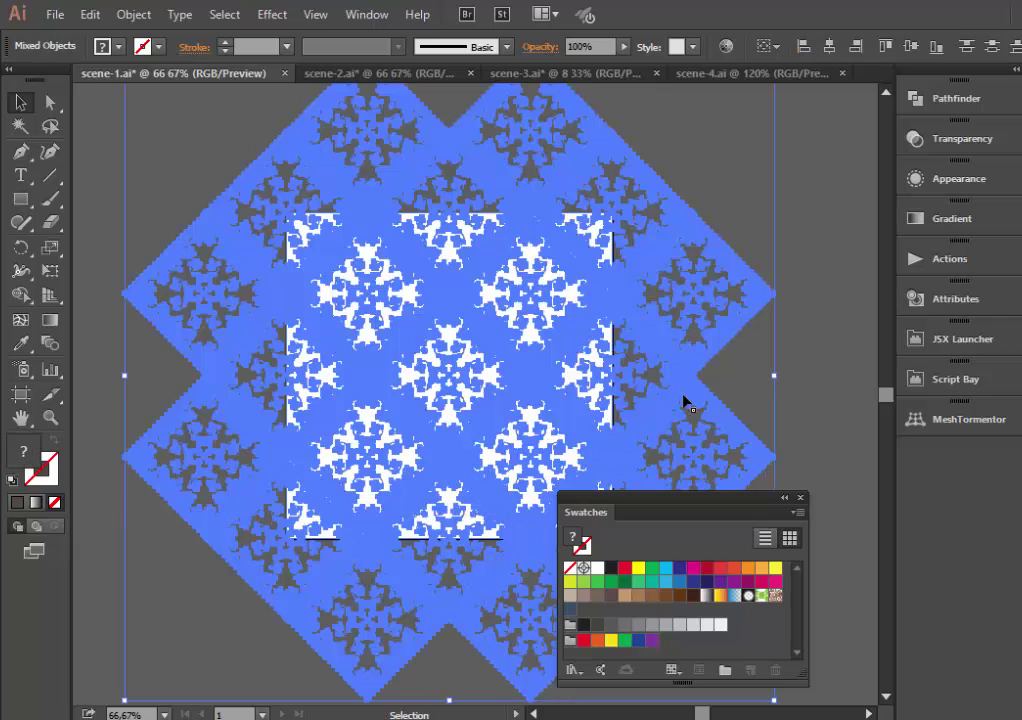
{"action": "left_click_drag", "start_coordinate": [506, 360], "coordinate": [595, 612]}
{"action": "left_click", "coordinate": [738, 372]}
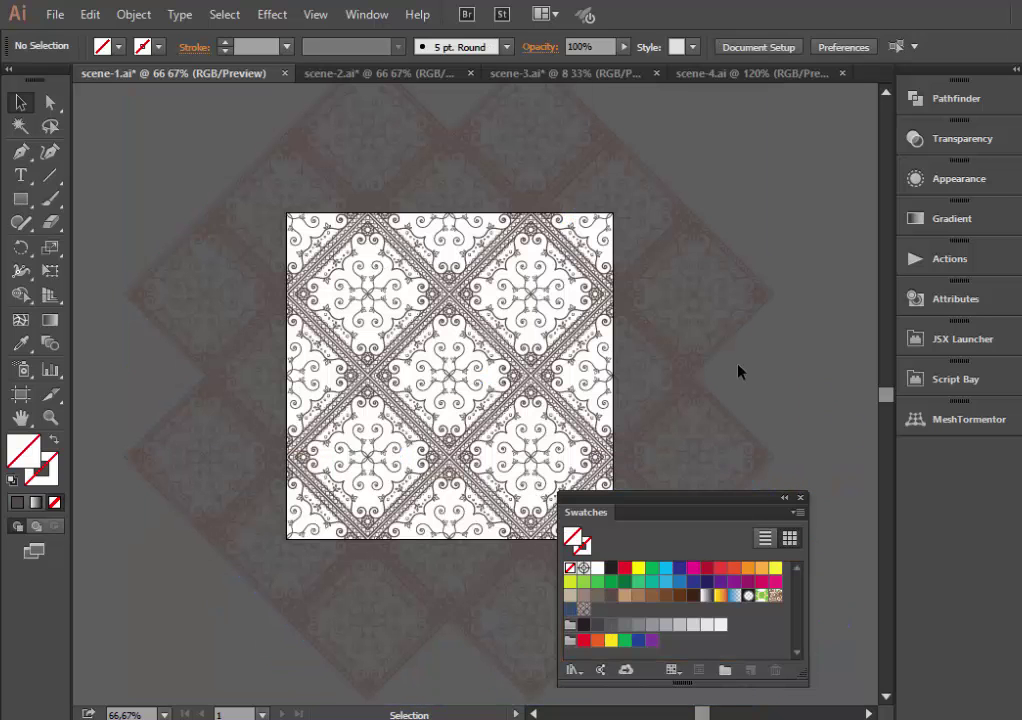
{"action": "left_click_drag", "start_coordinate": [782, 378], "coordinate": [245, 148]}
Step: Draw a rectangle on the blank artboard, fill it with the diamond pattern swatch, and switch to scene-2.ai
{"action": "key", "text": "ctrl+minus"}
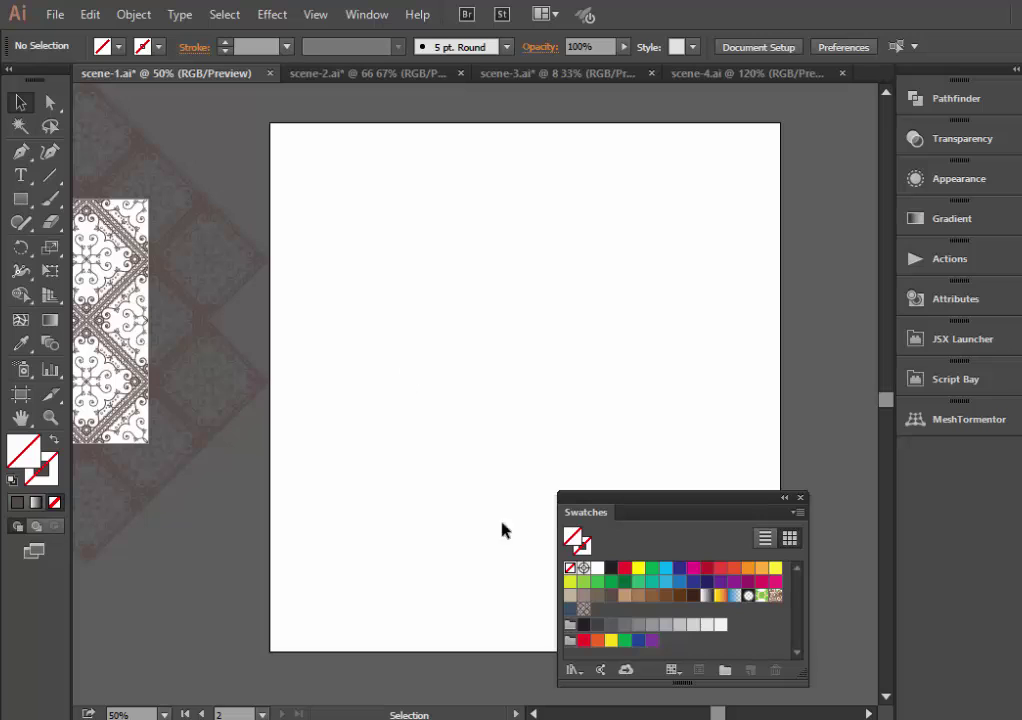
{"action": "left_click_drag", "start_coordinate": [775, 596], "coordinate": [22, 185]}
{"action": "left_click", "coordinate": [20, 199]}
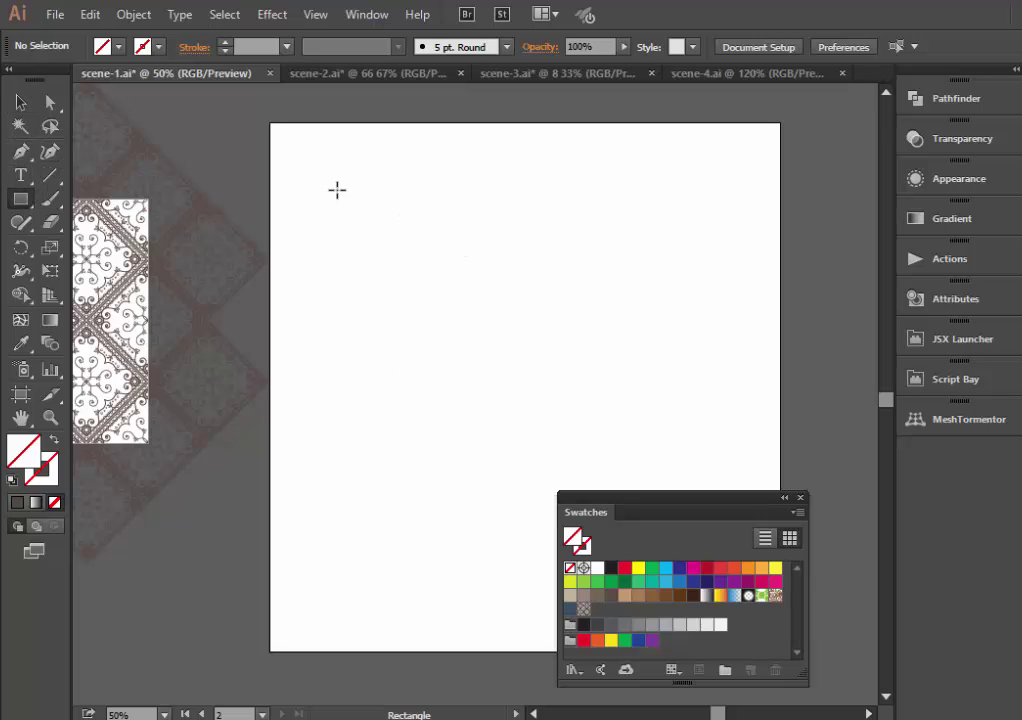
{"action": "left_click_drag", "start_coordinate": [338, 189], "coordinate": [662, 481]}
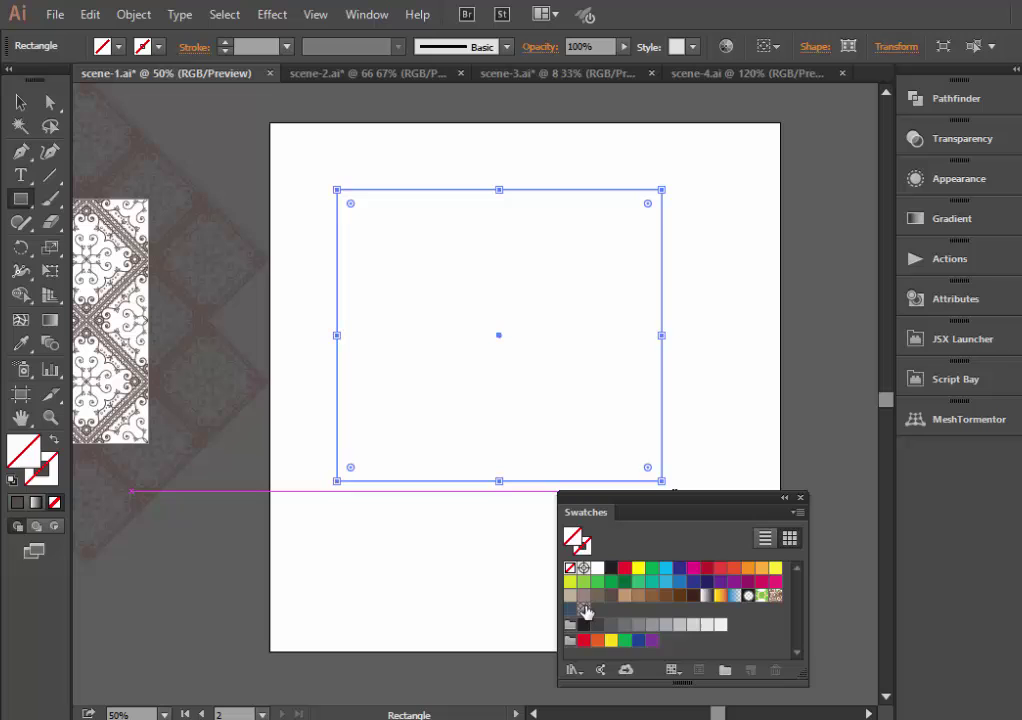
{"action": "left_click", "coordinate": [584, 609]}
{"action": "left_click", "coordinate": [20, 102]}
{"action": "key", "text": "ctrl+Tab"}
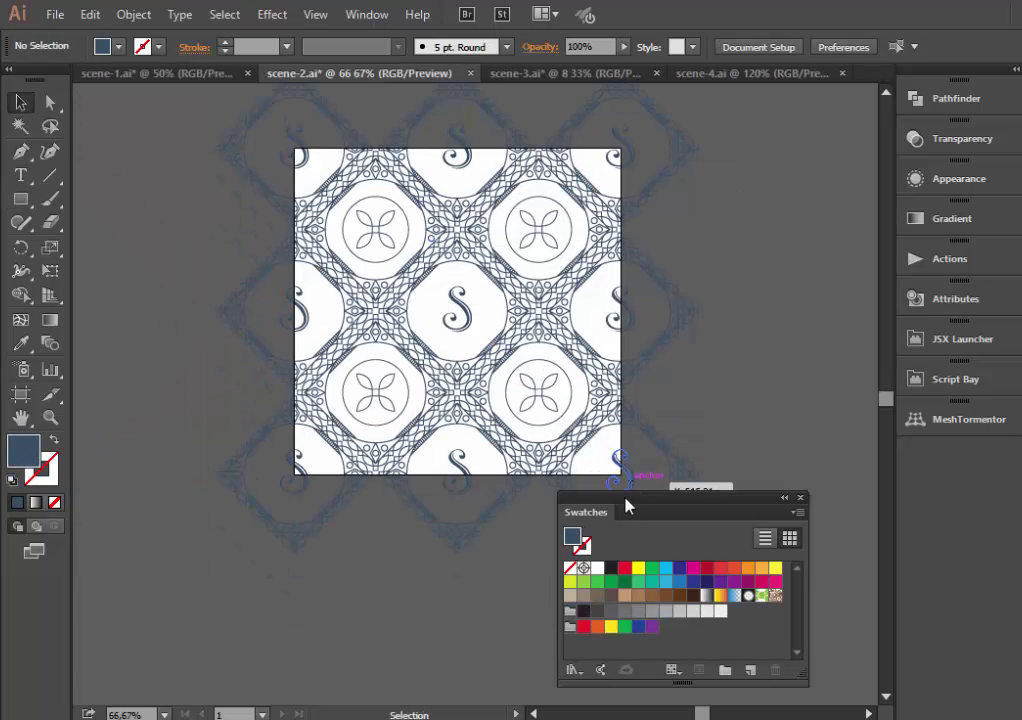
Step: Run super_magic_eraser_v2_12.jsx from Script Bay's mai-tools folder, then check the trim with Select All
{"action": "left_click_drag", "start_coordinate": [600, 521], "coordinate": [1020, 635]}
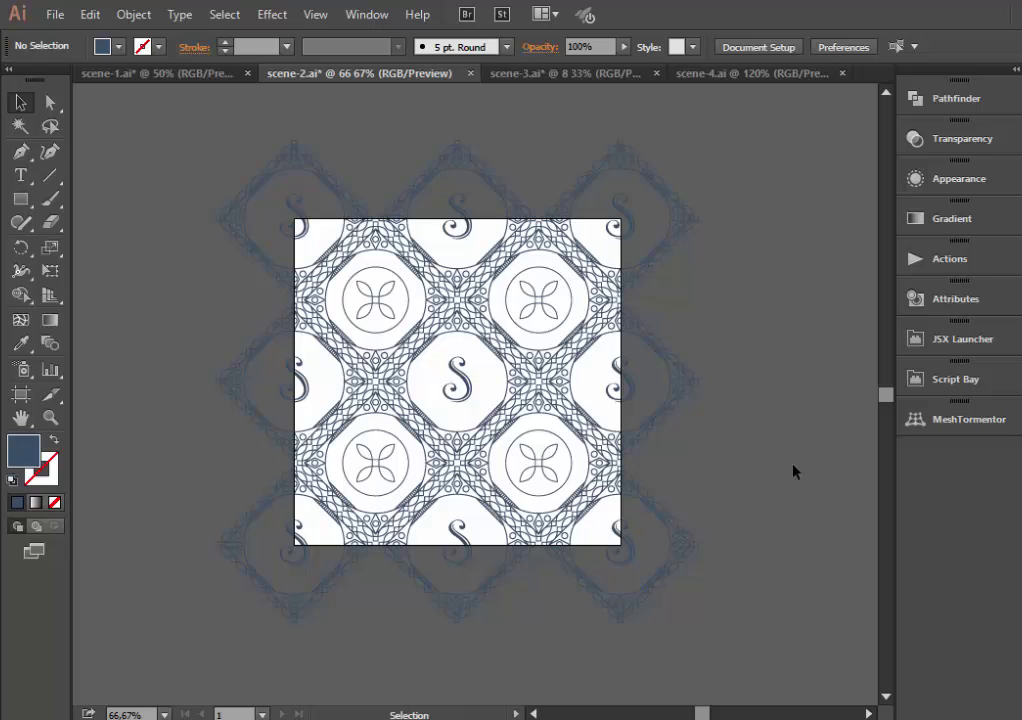
{"action": "left_click", "coordinate": [955, 384]}
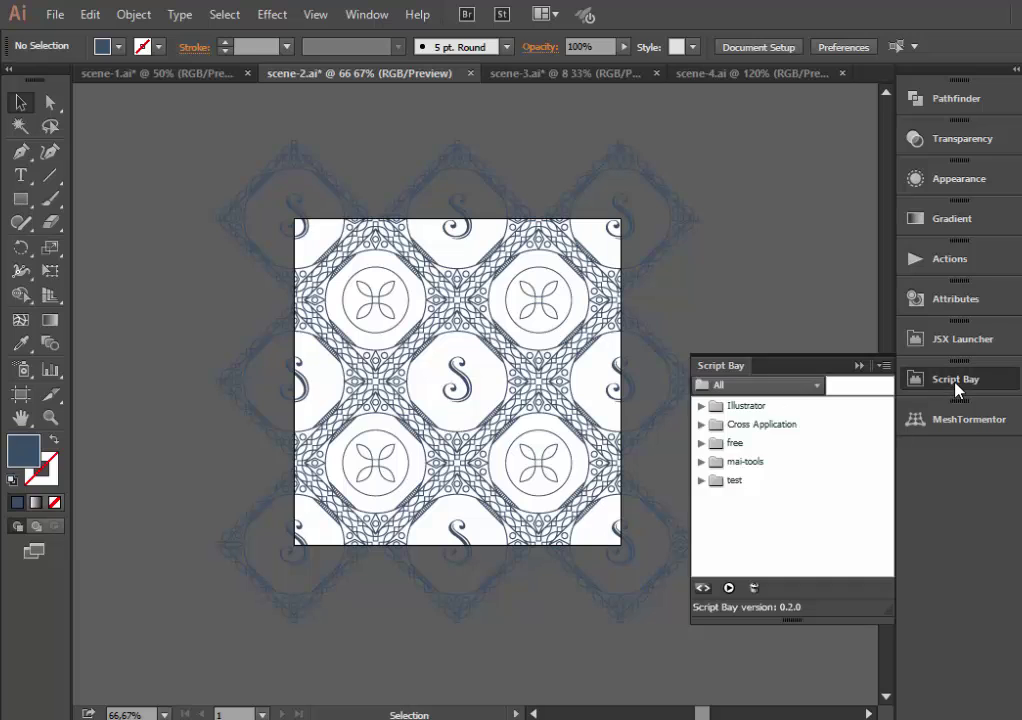
{"action": "left_click", "coordinate": [702, 461]}
{"action": "scroll", "coordinate": [884, 474], "scroll_direction": "down", "scroll_amount": 1}
{"action": "double_click", "coordinate": [811, 522]}
{"action": "left_click", "coordinate": [658, 445]}
{"action": "left_click", "coordinate": [668, 424]}
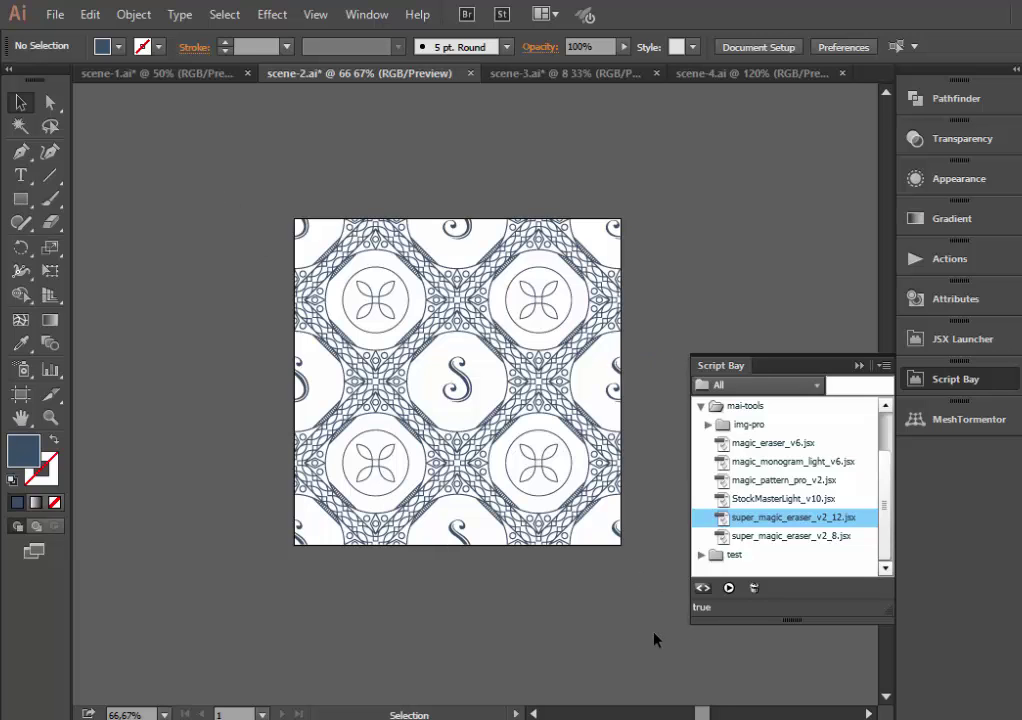
{"action": "key", "text": "ctrl+a"}
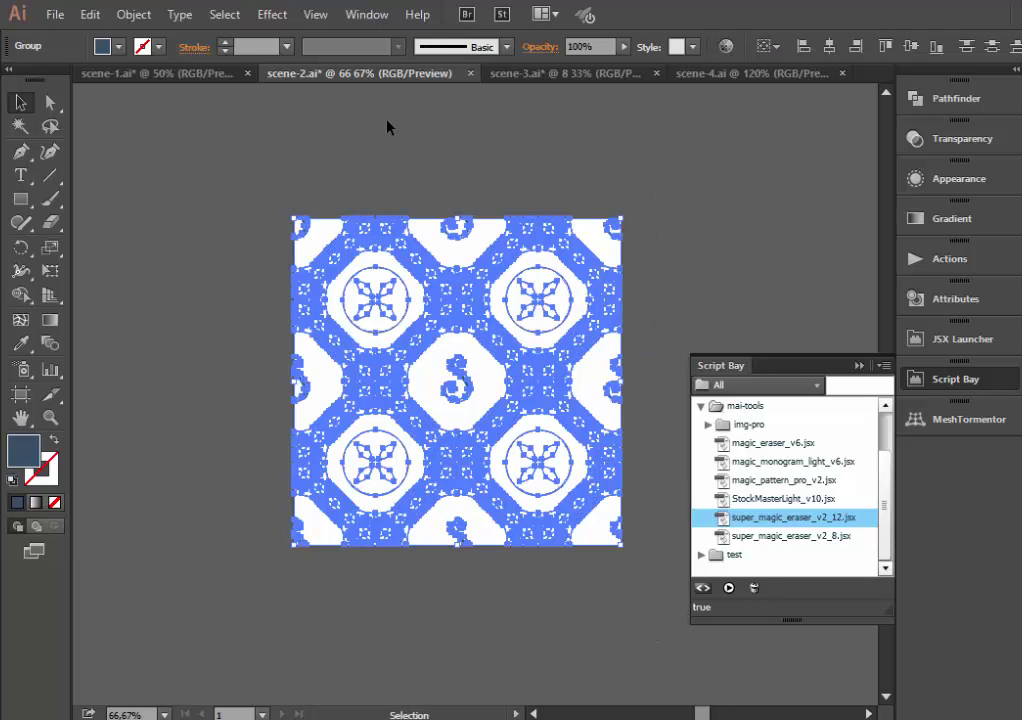
{"action": "left_click", "coordinate": [388, 126]}
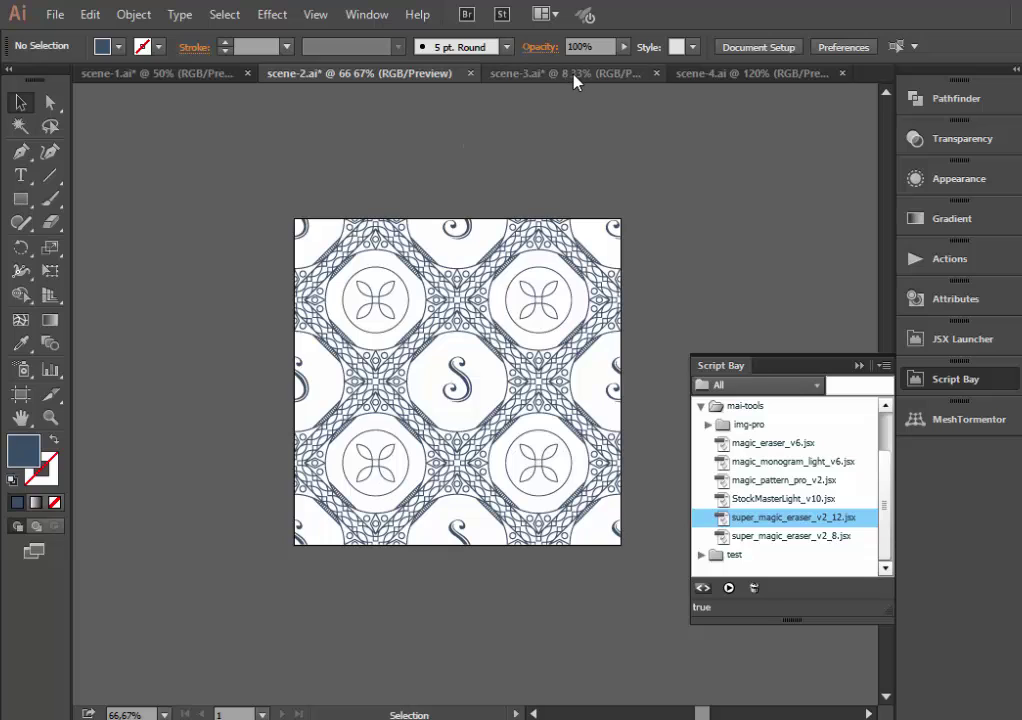